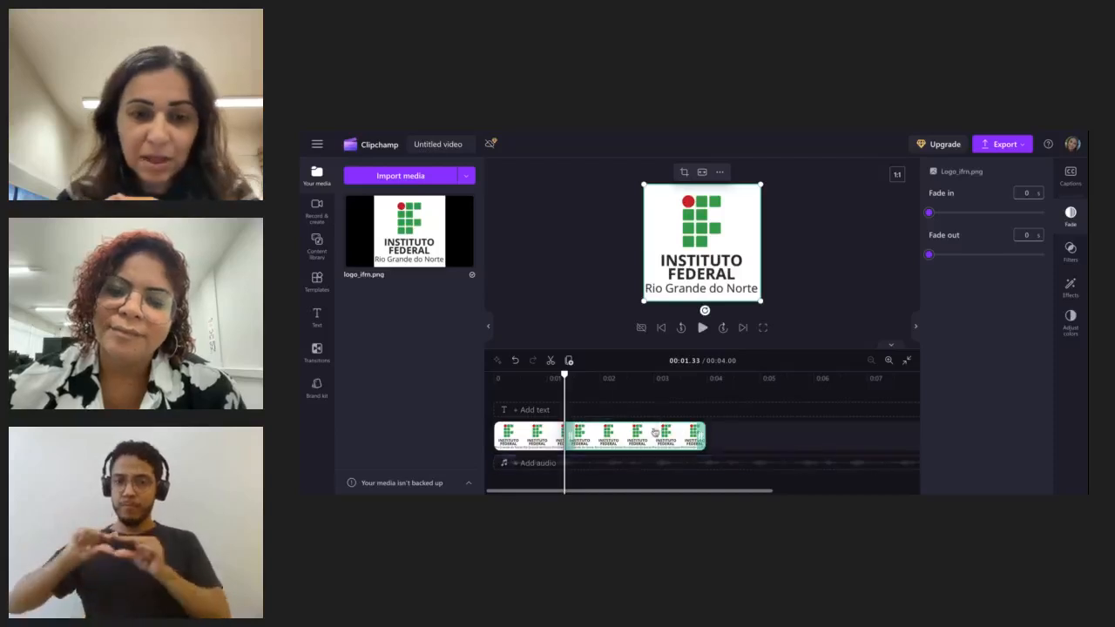
Delete the second half of the split logo clip, keeping only the part before 1.33 s.
{"action": "left_click", "coordinate": [519, 433]}
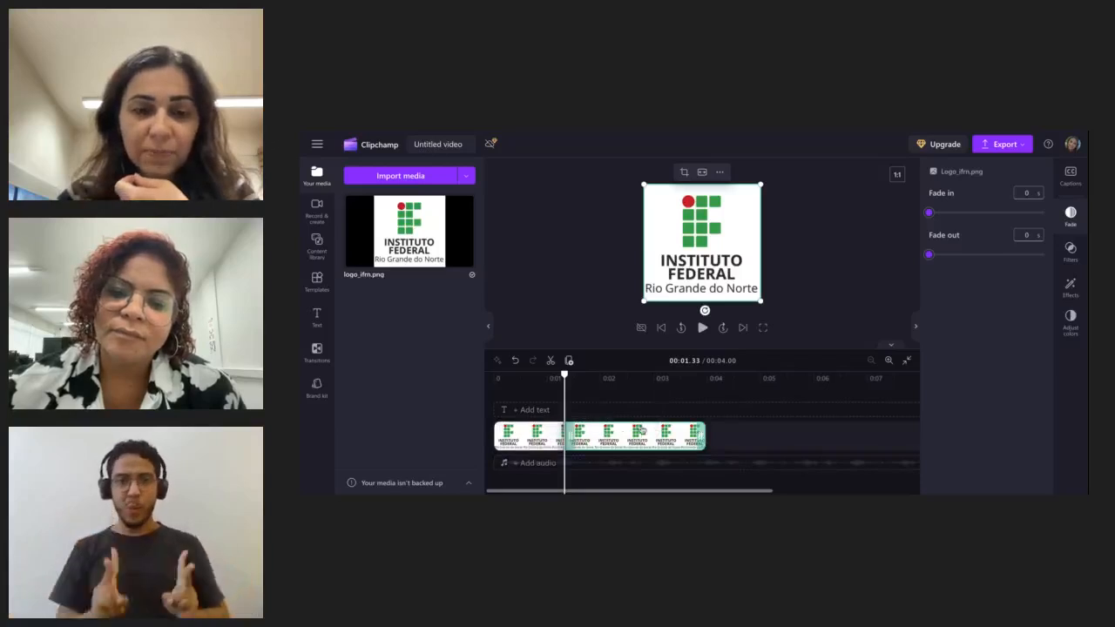
{"action": "mouse_move", "coordinate": [634, 434]}
{"action": "left_mouse_down"}
{"action": "mouse_move", "coordinate": [649, 470]}
{"action": "mouse_move", "coordinate": [649, 423]}
{"action": "mouse_move", "coordinate": [663, 489]}
{"action": "mouse_move", "coordinate": [665, 436]}
{"action": "mouse_move", "coordinate": [634, 441]}
{"action": "left_mouse_up"}
{"action": "key", "text": "Delete"}
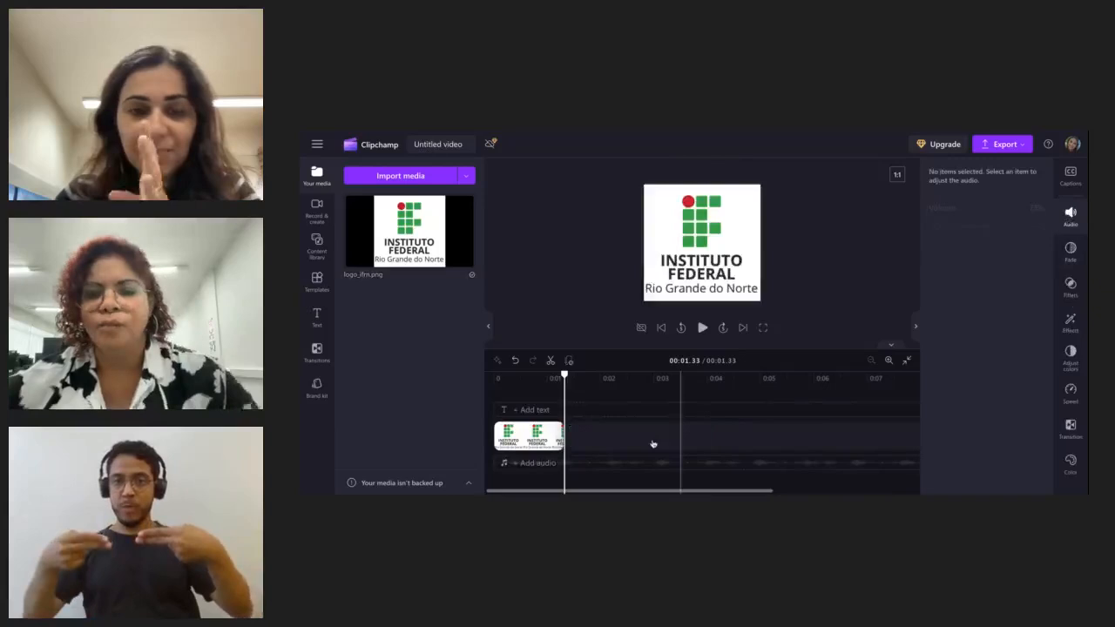
{"action": "left_click", "coordinate": [522, 442]}
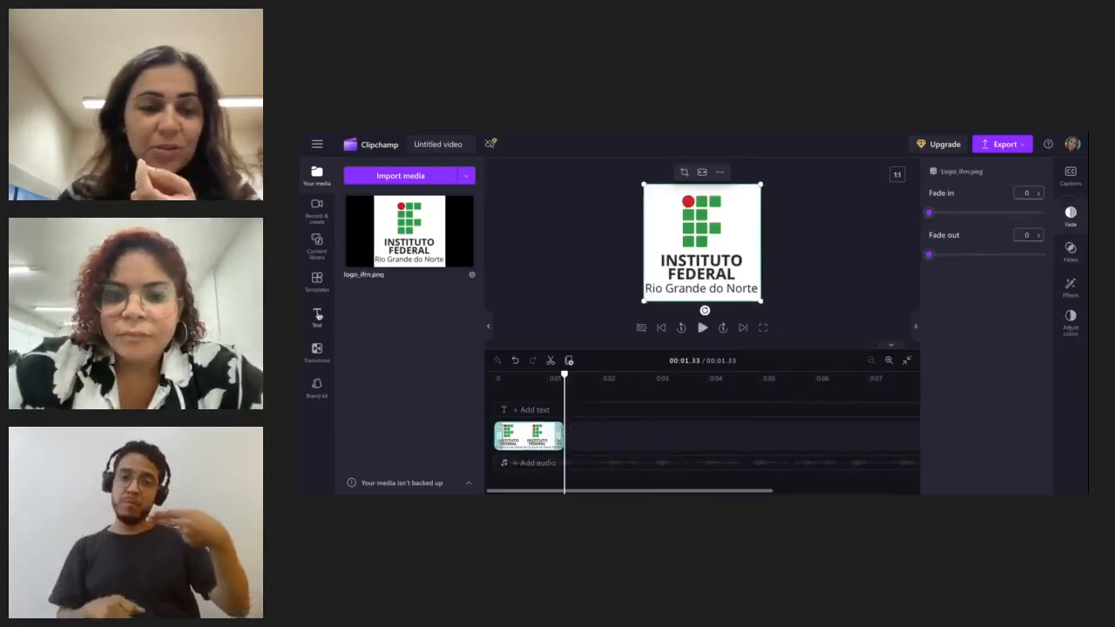
Add a Double Lines title to the timeline directly after the logo clip.
{"action": "left_click", "coordinate": [318, 315]}
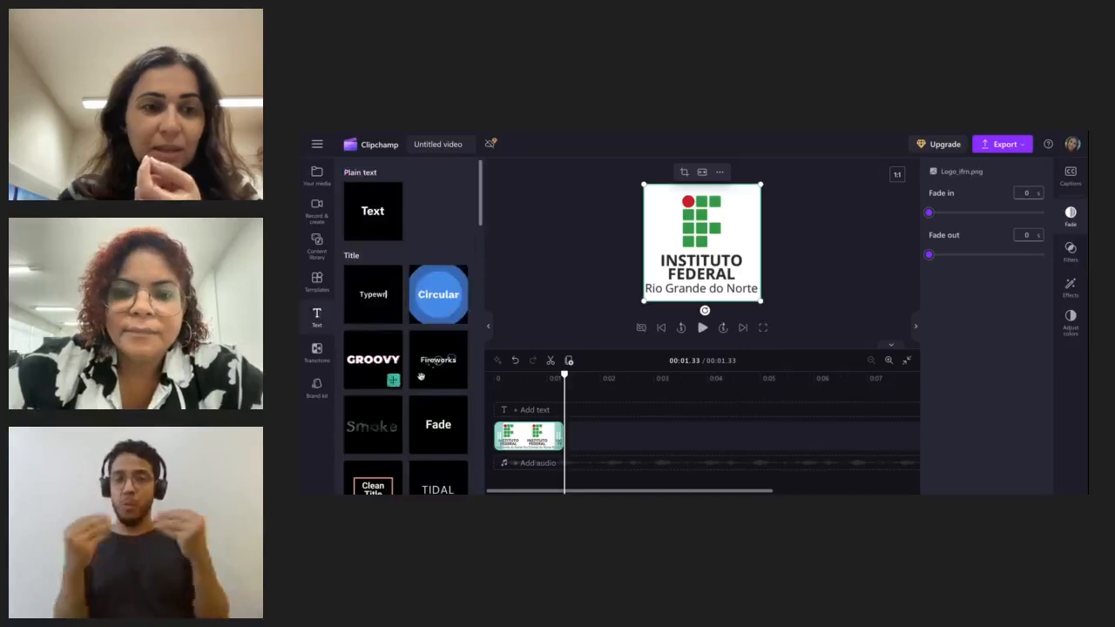
{"action": "scroll", "coordinate": [421, 377], "scroll_direction": "down", "scroll_amount": 3}
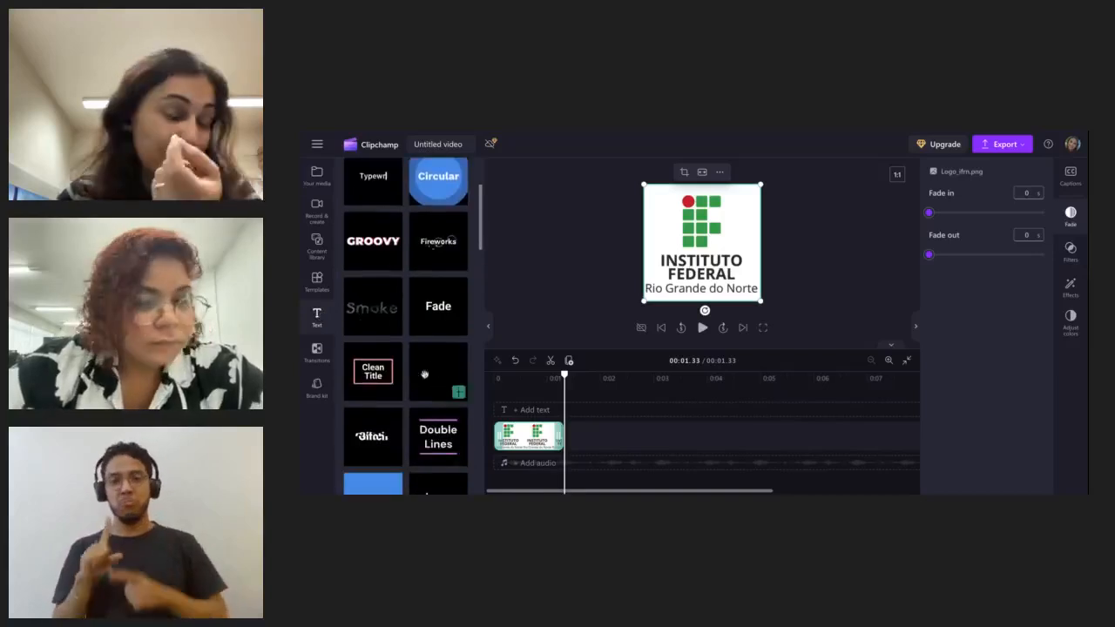
{"action": "scroll", "coordinate": [417, 355], "scroll_direction": "down", "scroll_amount": 5}
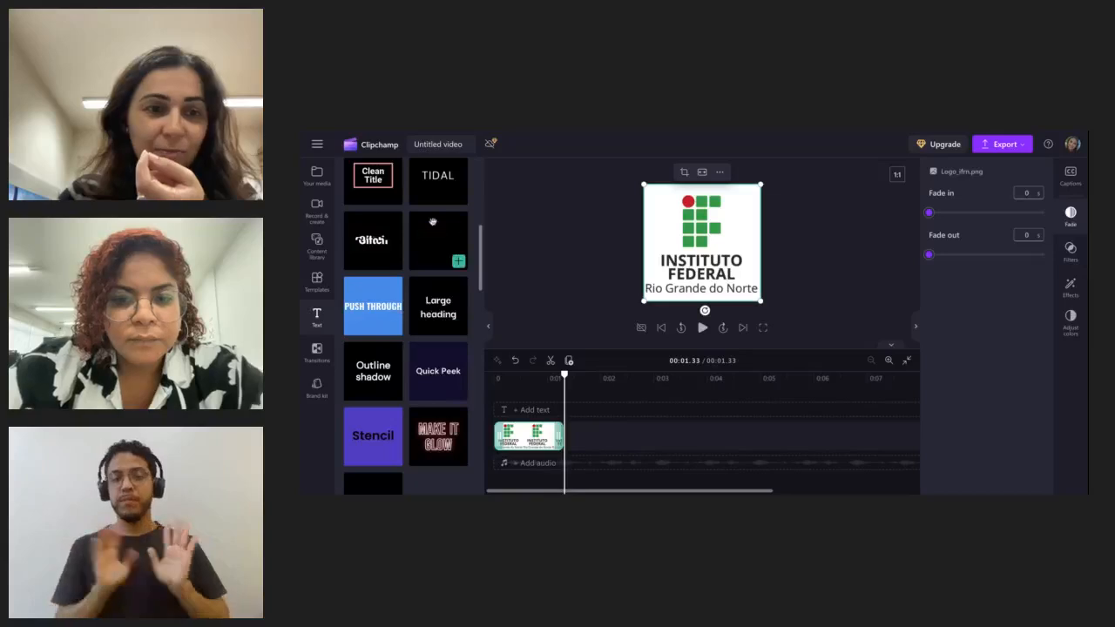
{"action": "left_click", "coordinate": [458, 262]}
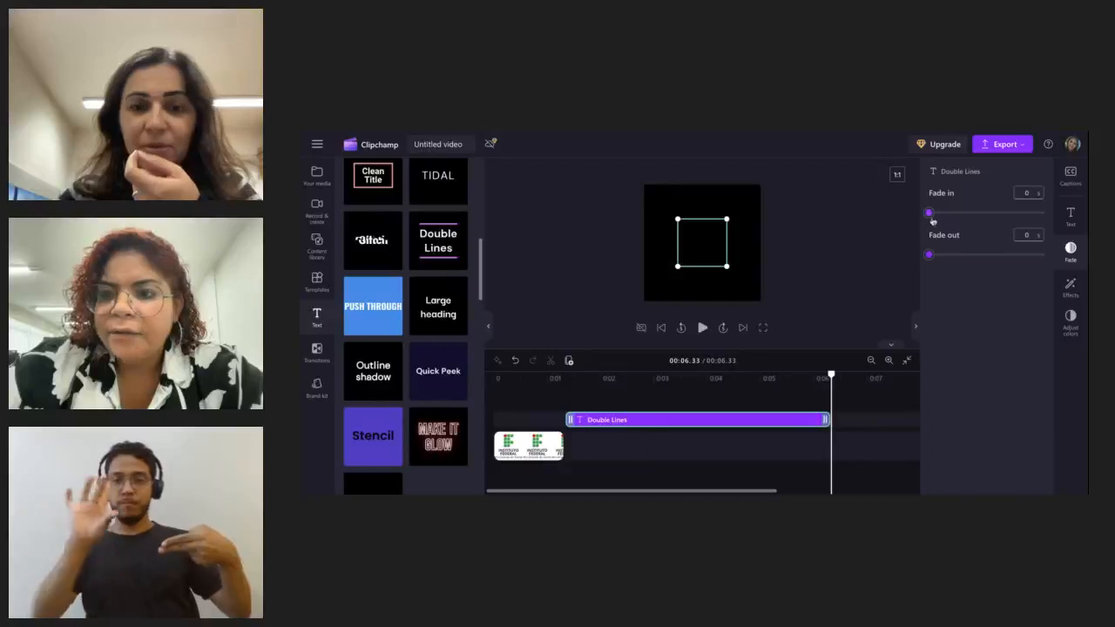
Replace the Double Lines title's text with "Teste aula".
{"action": "left_click", "coordinate": [643, 423]}
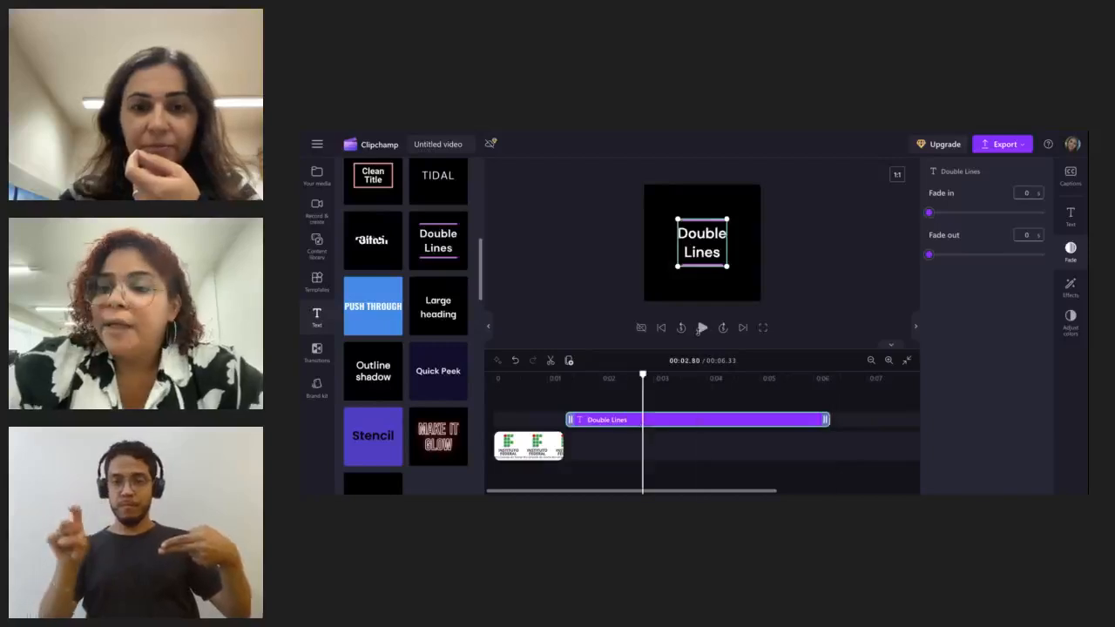
{"action": "left_click", "coordinate": [699, 258]}
{"action": "left_click_drag", "start_coordinate": [958, 229], "coordinate": [933, 209]}
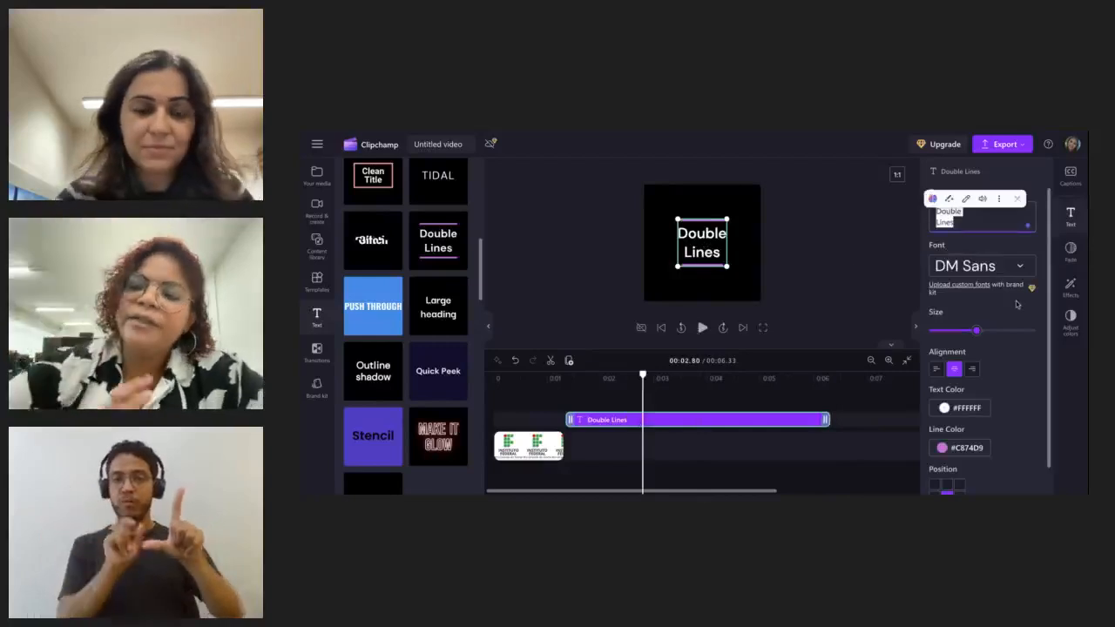
{"action": "type", "text": "Teste aula"}
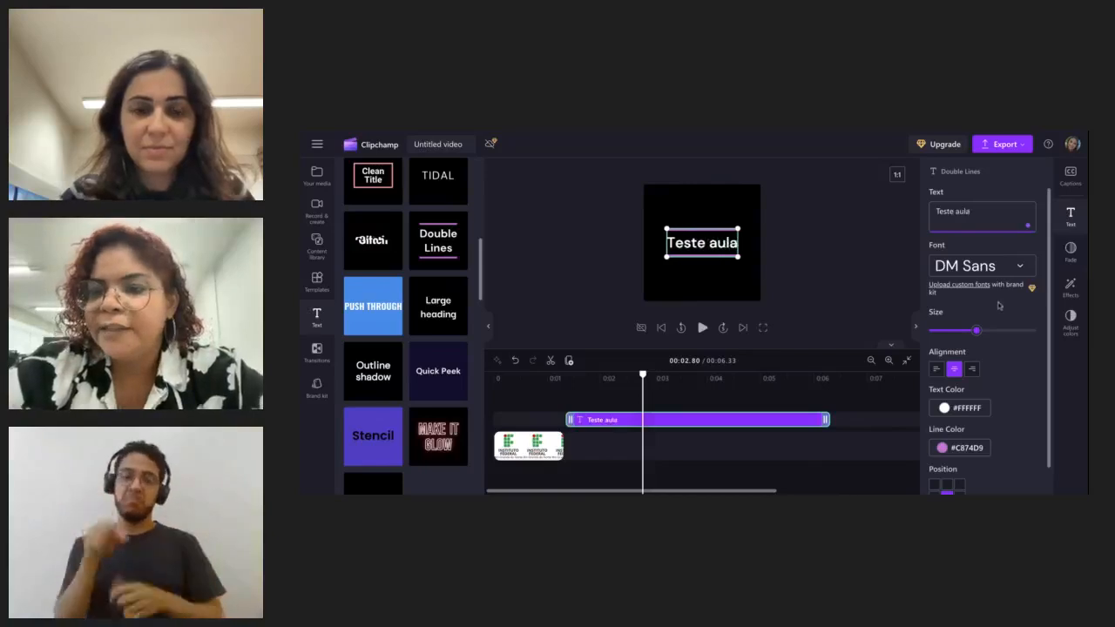
{"action": "left_click", "coordinate": [820, 296]}
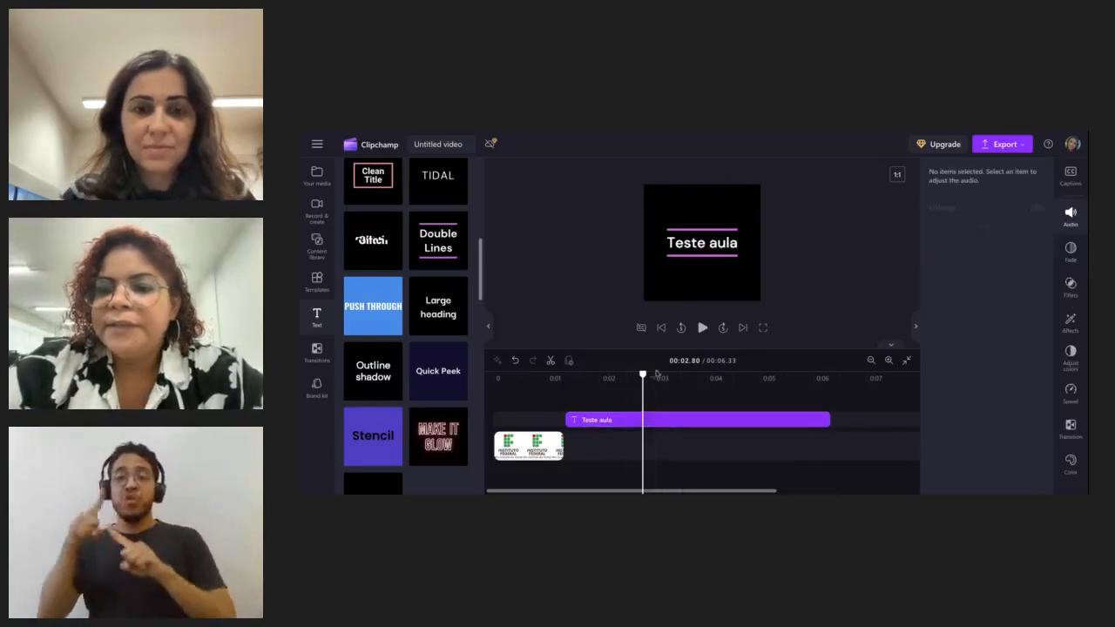
Play the video from near the start to preview the logo followed by the title.
{"action": "left_click_drag", "start_coordinate": [642, 375], "coordinate": [500, 375]}
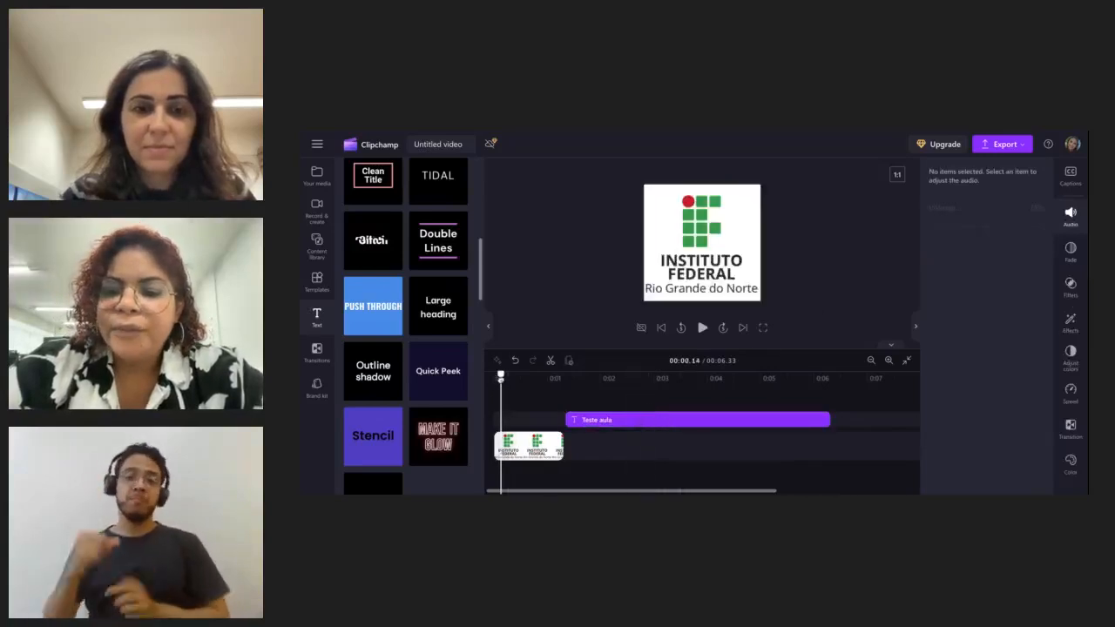
{"action": "left_click", "coordinate": [702, 327]}
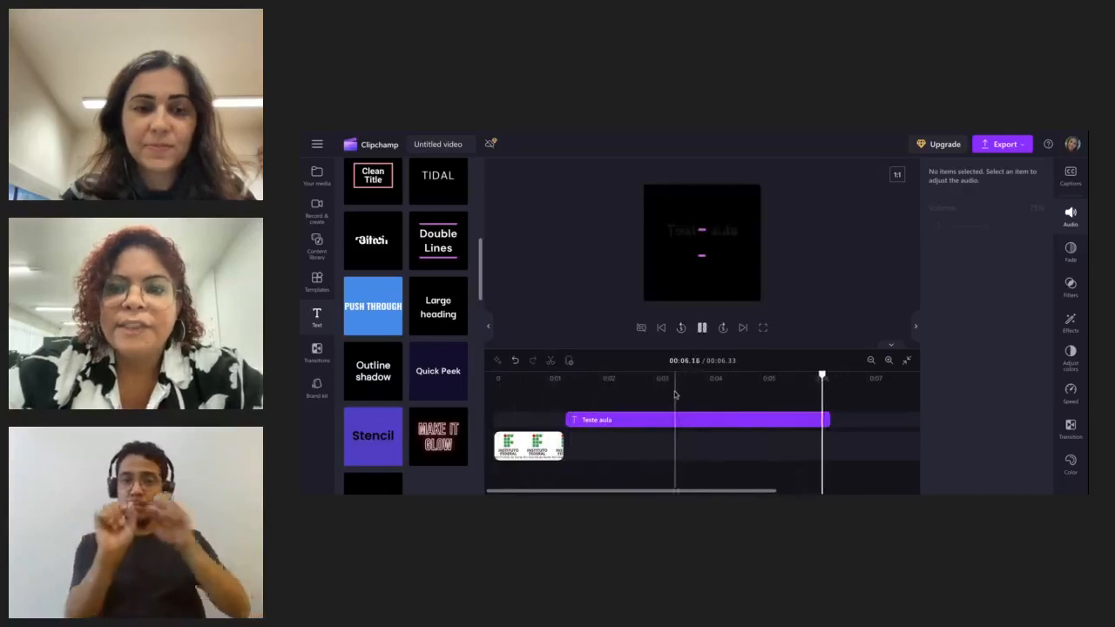
{"action": "left_click", "coordinate": [701, 331]}
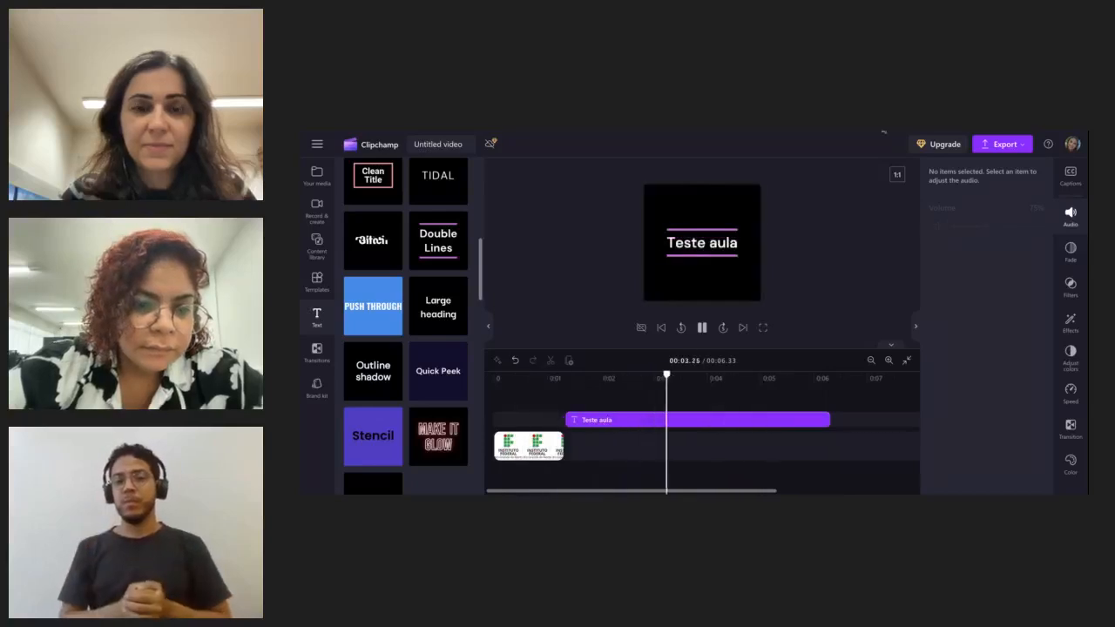
Shorten the Teste aula title to end at about 3.81 s and extend the logo clip beneath most of it.
{"action": "left_click_drag", "start_coordinate": [826, 420], "coordinate": [694, 419]}
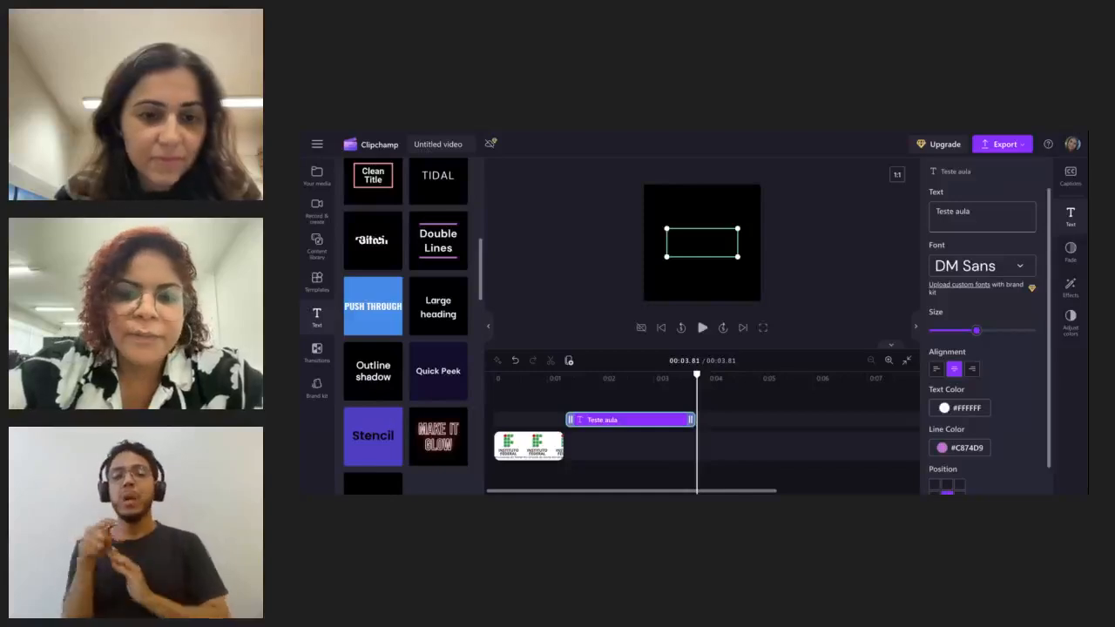
{"action": "left_click", "coordinate": [538, 445]}
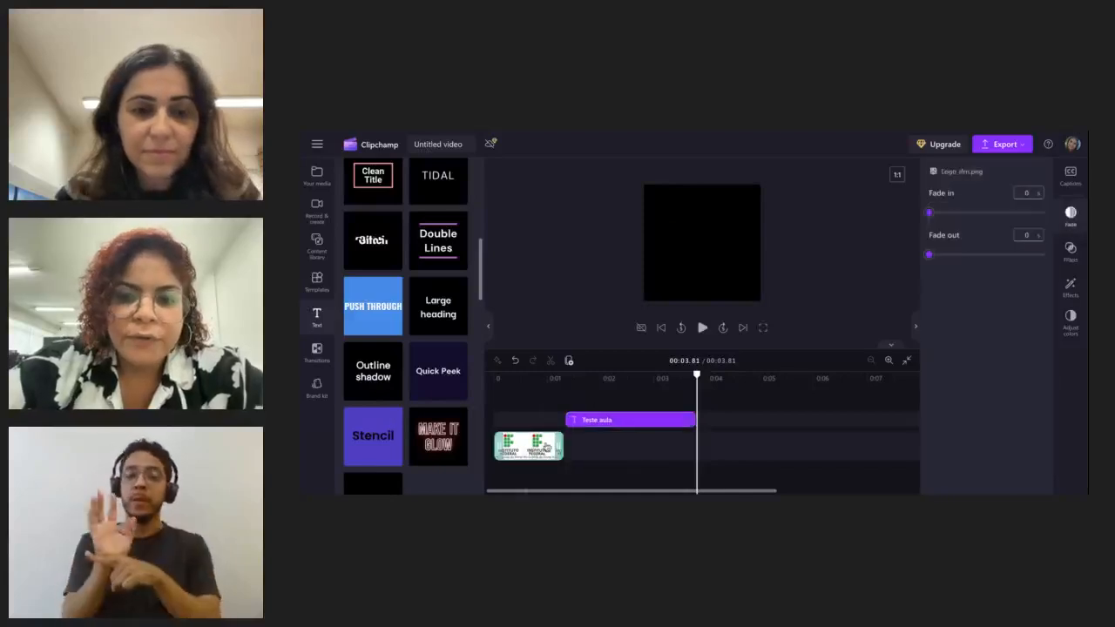
{"action": "left_click_drag", "start_coordinate": [562, 446], "coordinate": [677, 442]}
Scrub through the timeline to examine where the Teste aula title overlaps the logo clip.
{"action": "left_click_drag", "start_coordinate": [697, 376], "coordinate": [518, 410]}
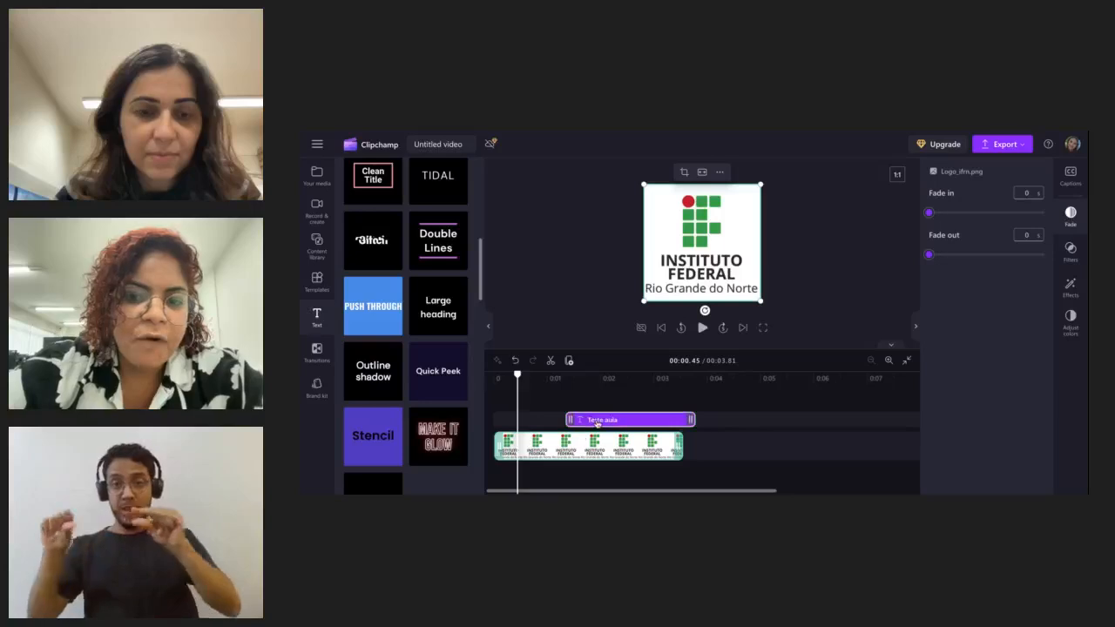
{"action": "left_click", "coordinate": [610, 421]}
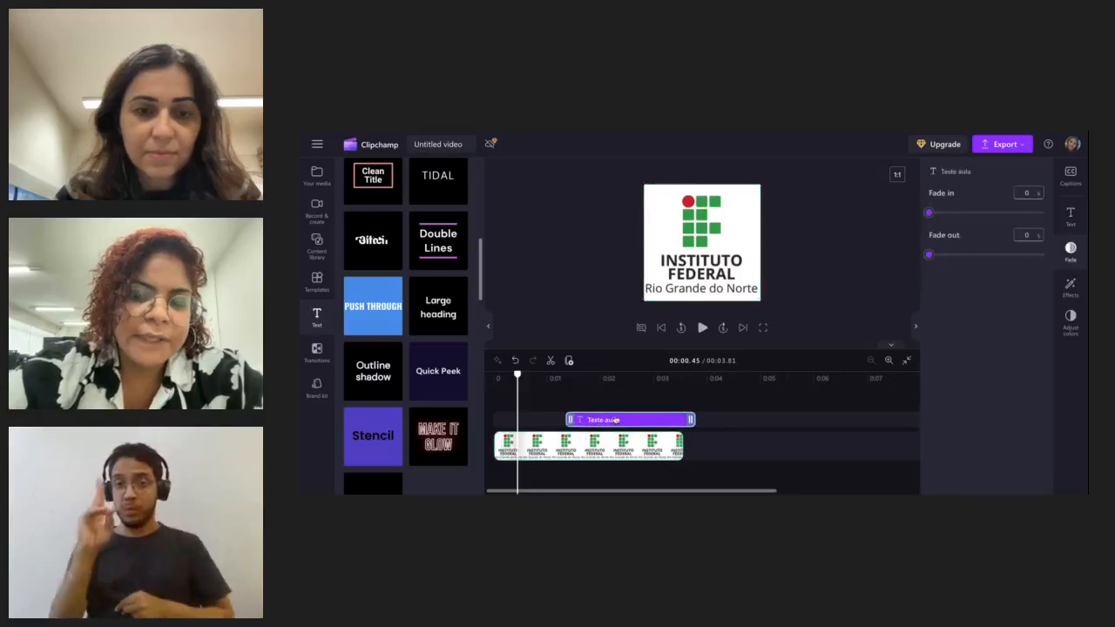
{"action": "left_click_drag", "start_coordinate": [519, 383], "coordinate": [655, 398]}
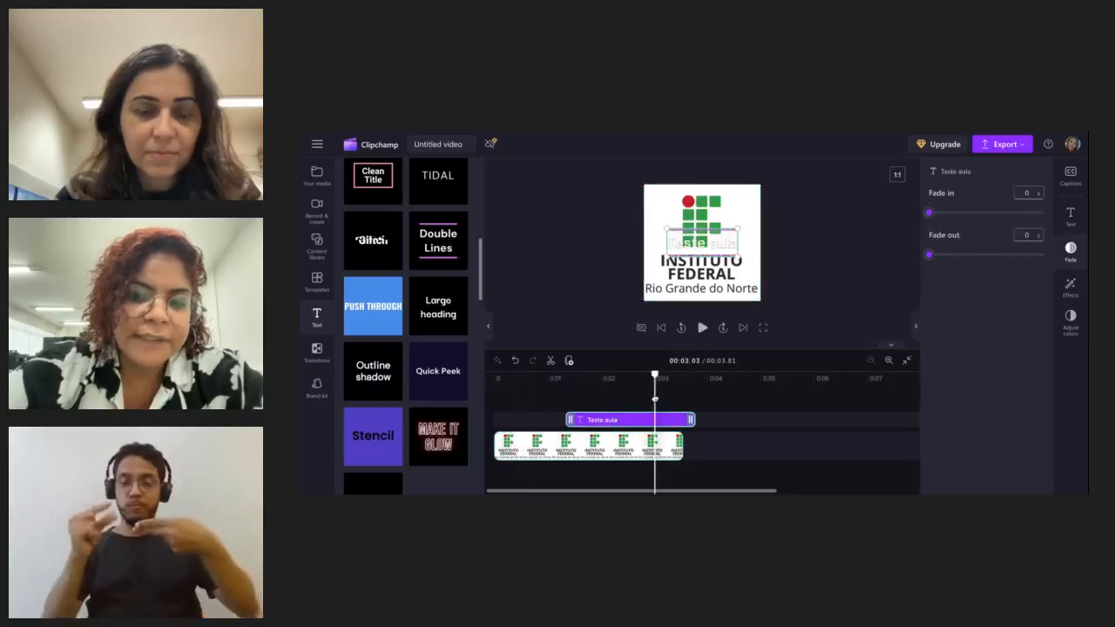
{"action": "left_click", "coordinate": [720, 426]}
{"action": "left_click", "coordinate": [653, 422]}
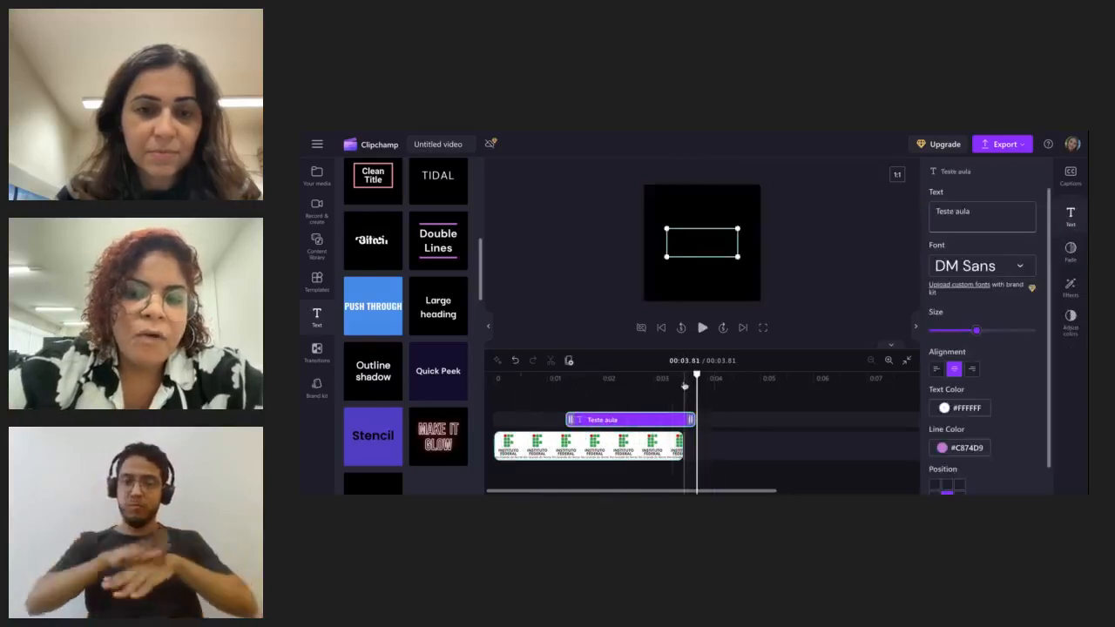
Split the Teste aula title at 2.90 s and delete its first part.
{"action": "left_click_drag", "start_coordinate": [696, 377], "coordinate": [648, 383]}
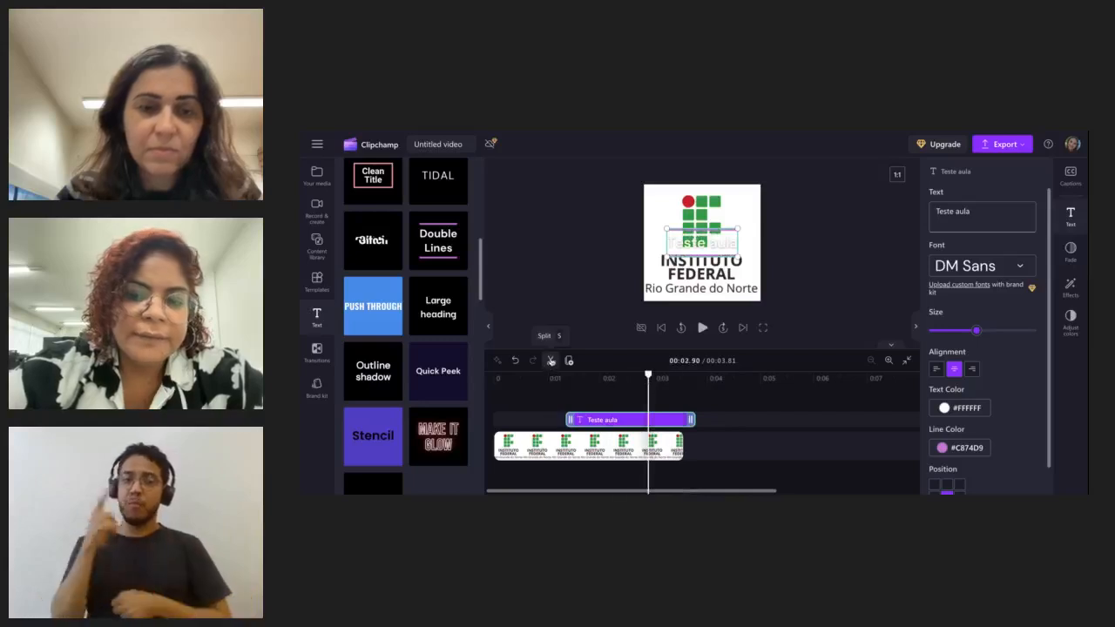
{"action": "left_click", "coordinate": [551, 361]}
{"action": "left_click", "coordinate": [675, 421]}
{"action": "left_click", "coordinate": [609, 421]}
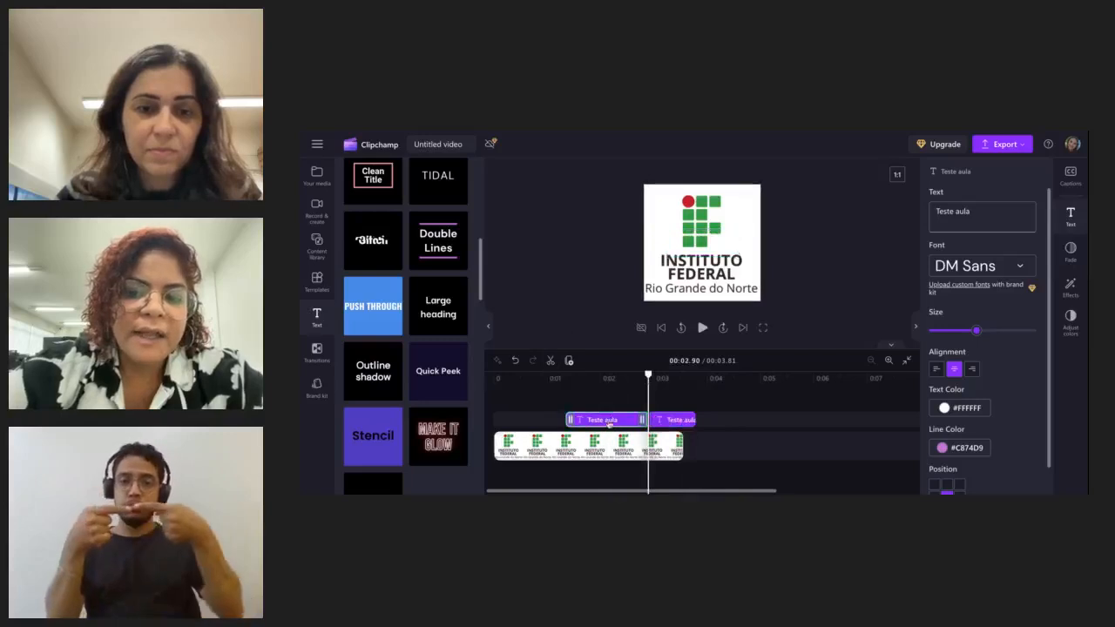
{"action": "key", "text": "Delete"}
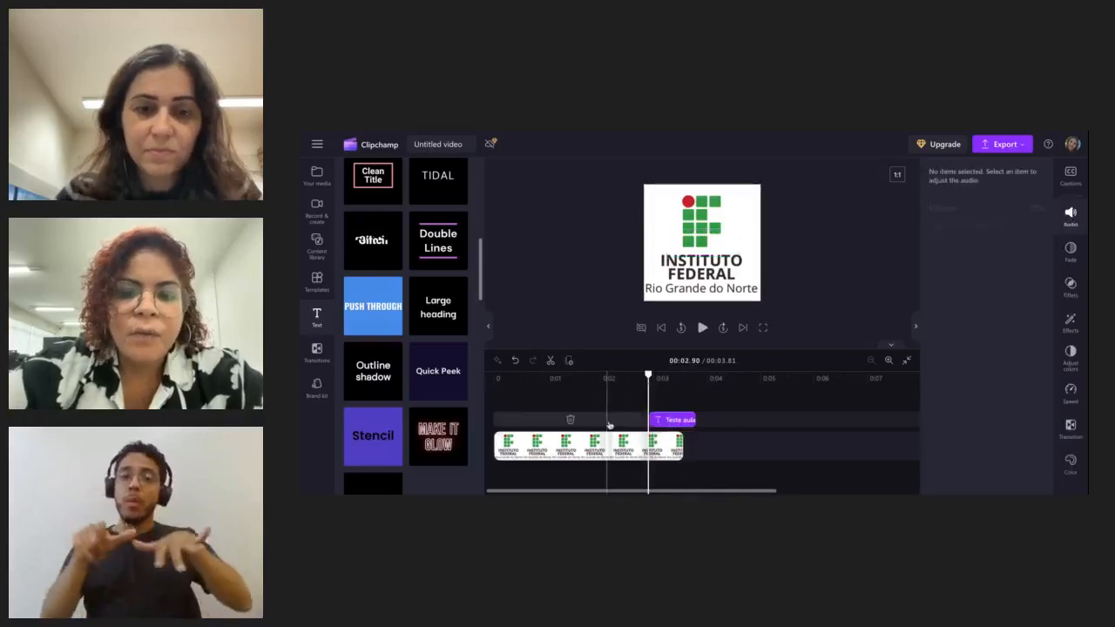
Move the remaining Teste aula piece near the logo clip's end and onto a track below the logo.
{"action": "left_click", "coordinate": [666, 422]}
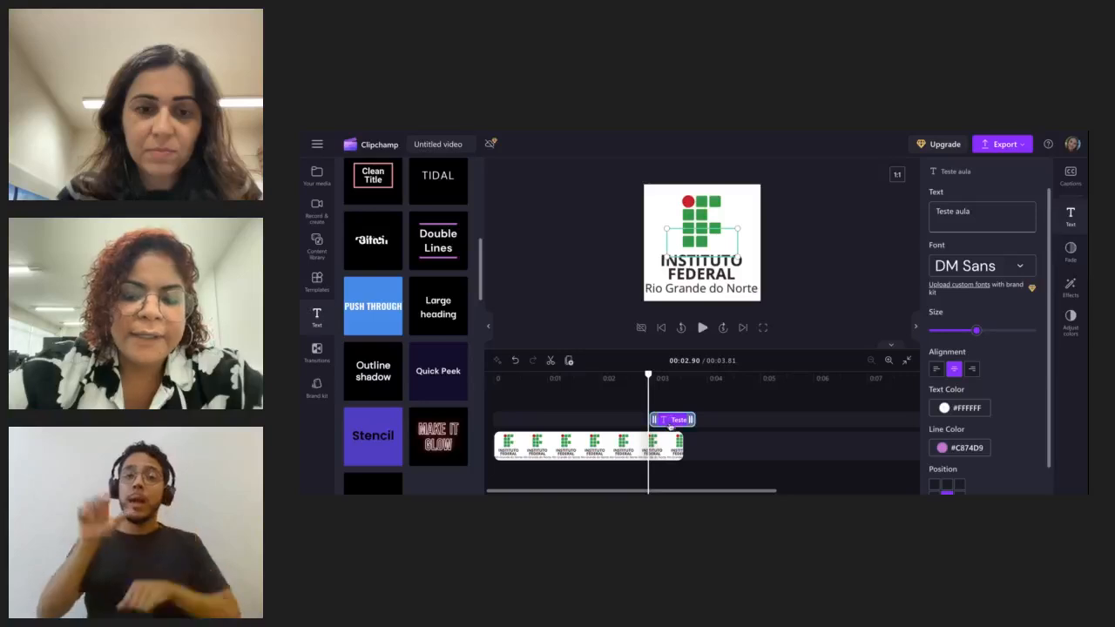
{"action": "mouse_move", "coordinate": [676, 423]}
{"action": "left_mouse_down"}
{"action": "mouse_move", "coordinate": [678, 463]}
{"action": "mouse_move", "coordinate": [694, 407]}
{"action": "mouse_move", "coordinate": [692, 422]}
{"action": "left_mouse_up"}
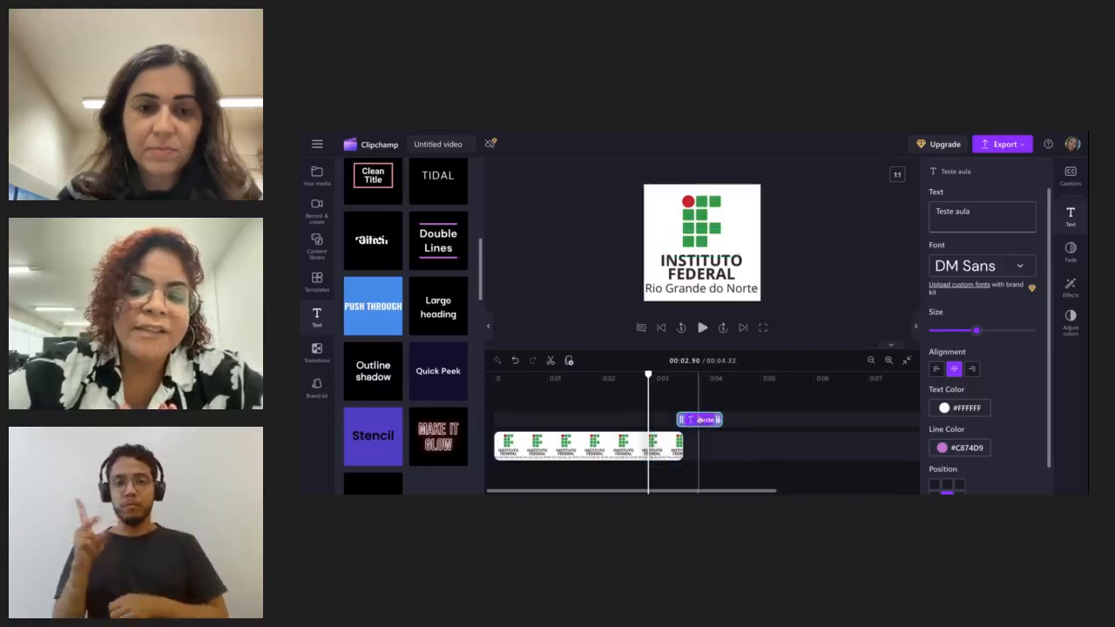
{"action": "left_click_drag", "start_coordinate": [697, 420], "coordinate": [696, 470]}
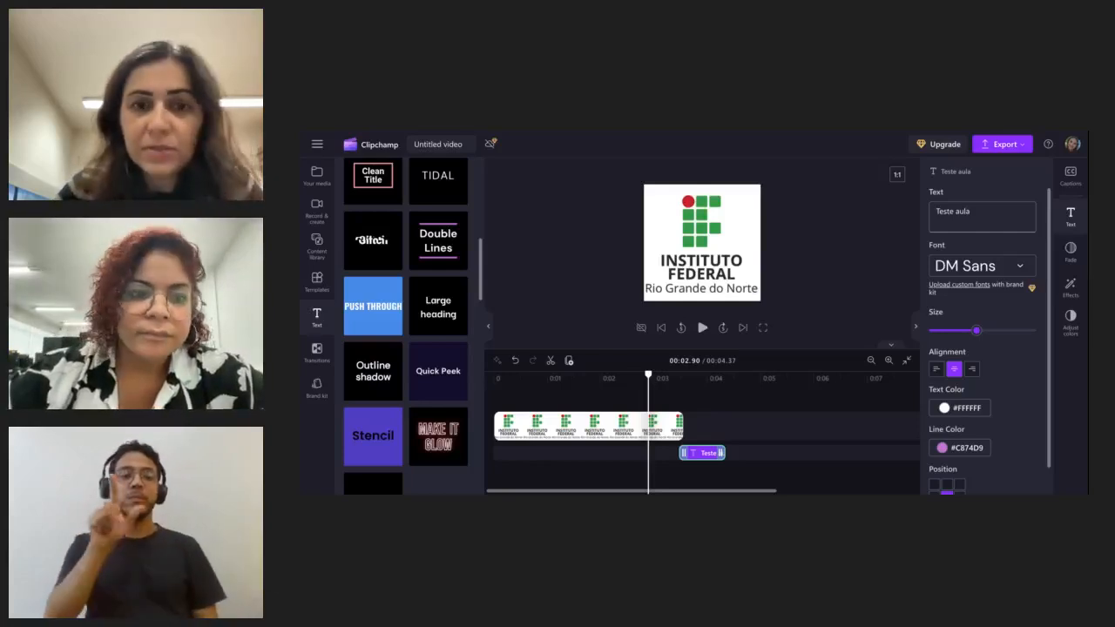
Examine the available text styles, from plain text to captions, and the Teste aula title's formatting options.
{"action": "left_click", "coordinate": [316, 325]}
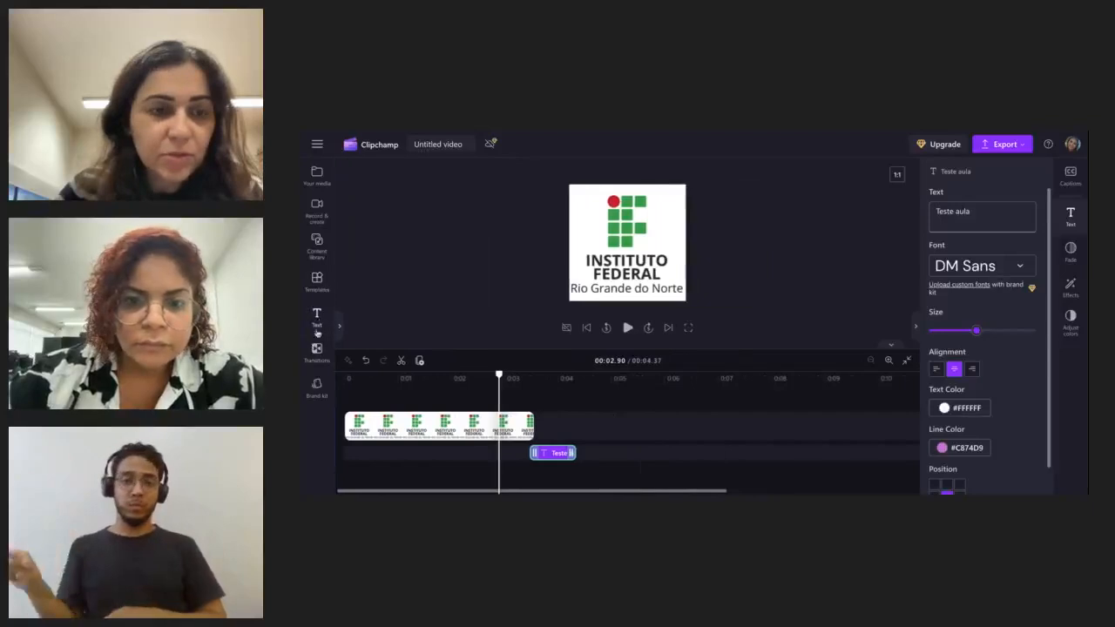
{"action": "left_click", "coordinate": [316, 320]}
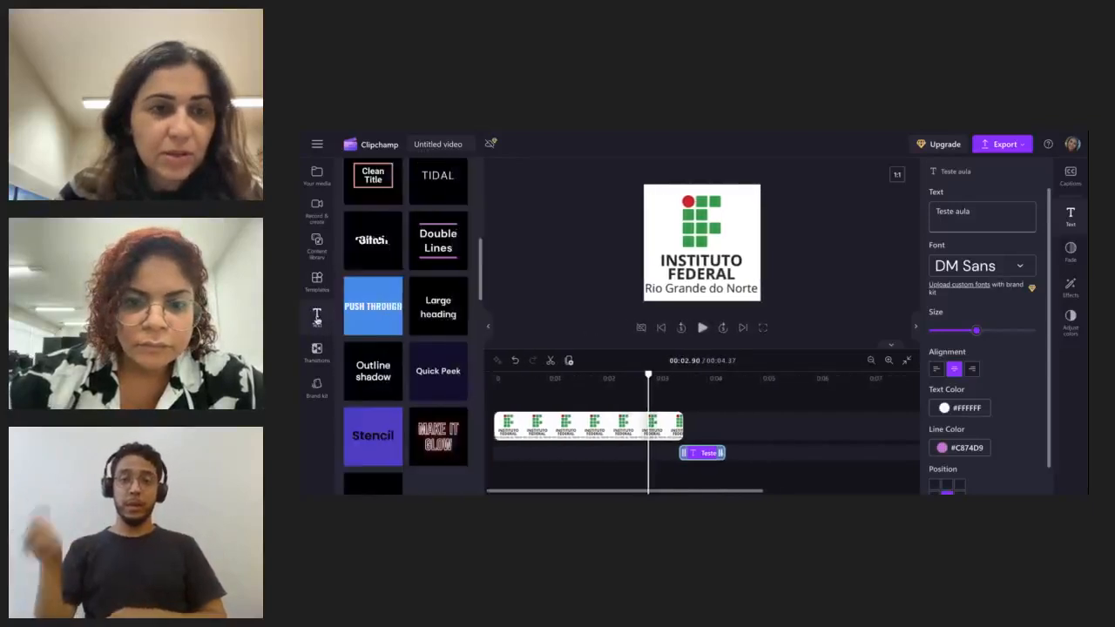
{"action": "scroll", "coordinate": [408, 275], "scroll_direction": "up", "scroll_amount": 5}
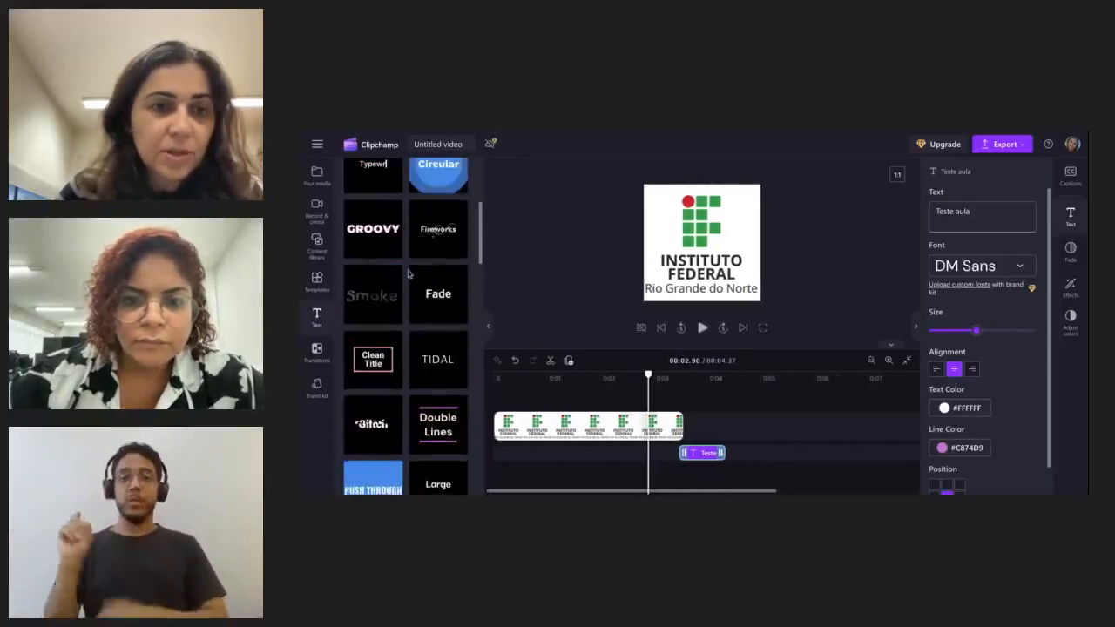
{"action": "scroll", "coordinate": [409, 392], "scroll_direction": "down", "scroll_amount": 8}
{"action": "scroll", "coordinate": [410, 422], "scroll_direction": "down", "scroll_amount": 4}
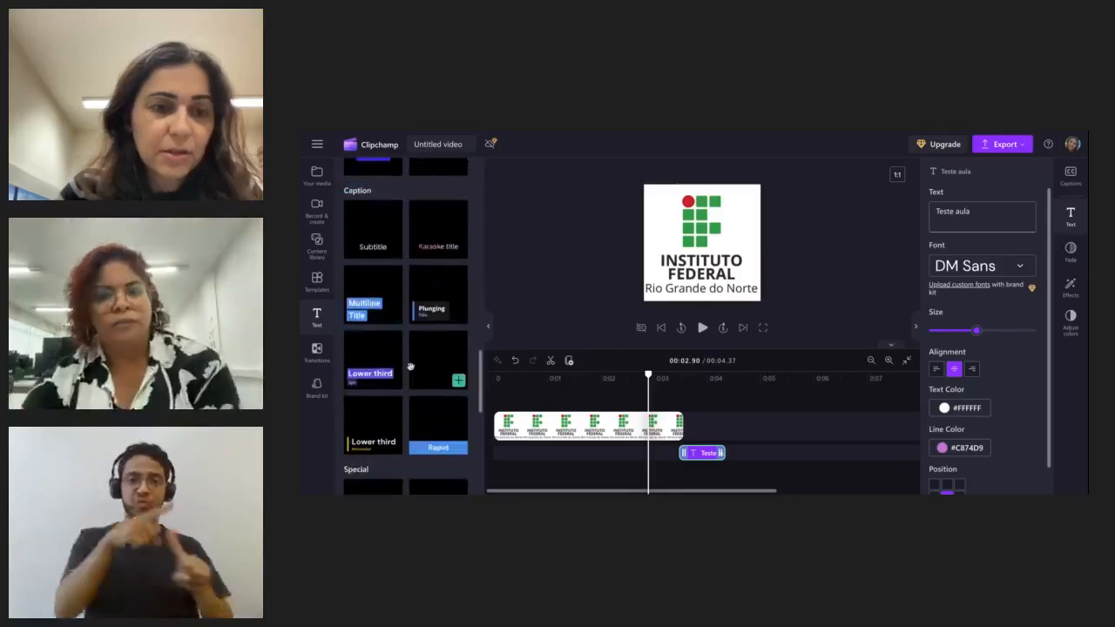
{"action": "scroll", "coordinate": [411, 364], "scroll_direction": "down", "scroll_amount": 3}
{"action": "scroll", "coordinate": [411, 364], "scroll_direction": "up", "scroll_amount": 12}
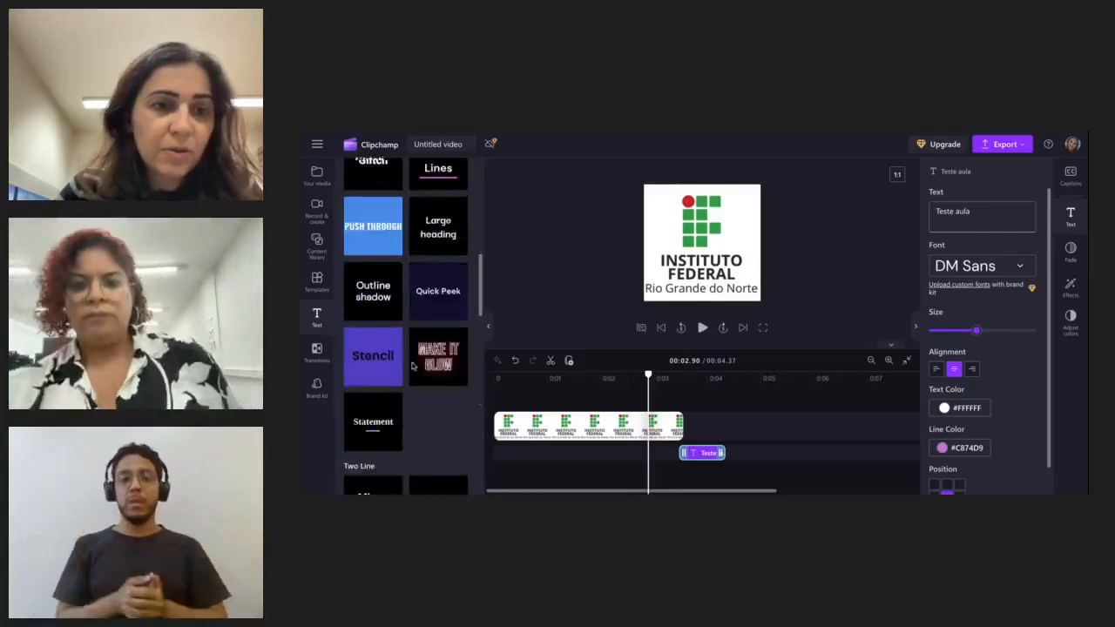
{"action": "mouse_move", "coordinate": [374, 210]}
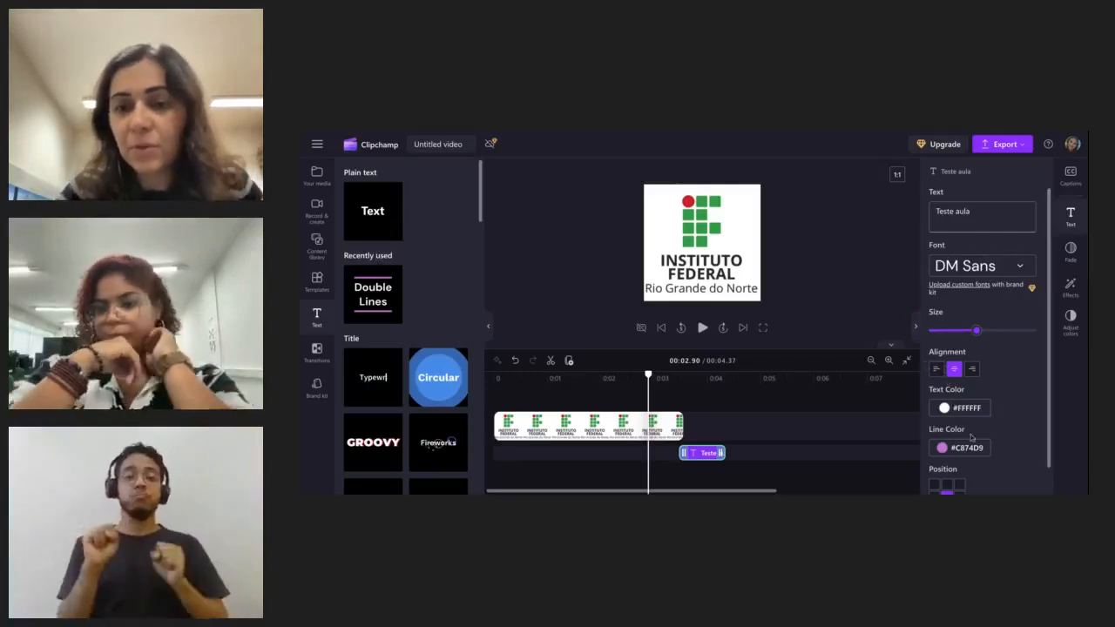
{"action": "scroll", "coordinate": [971, 449], "scroll_direction": "down", "scroll_amount": 1}
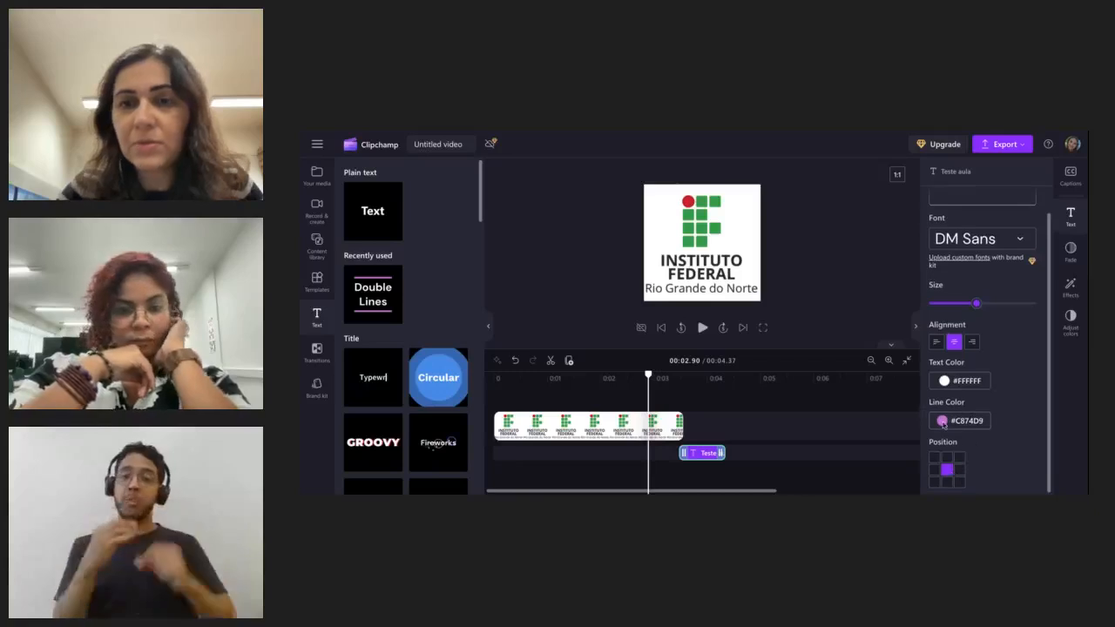